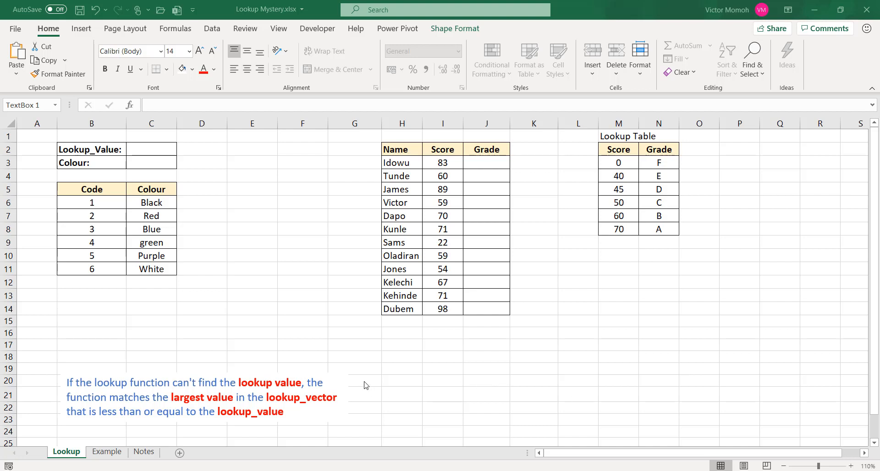
Review the delivery table on the Example sheet and the LOOKUP syntax on the Notes sheet
click(118, 453)
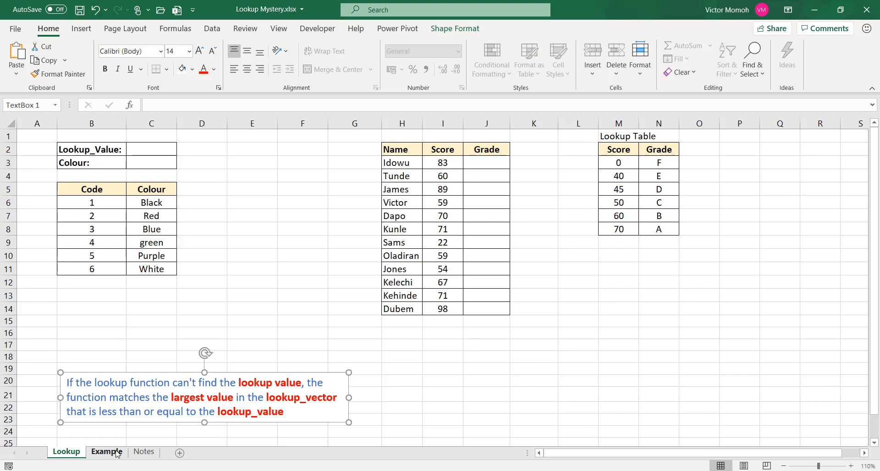
click(118, 452)
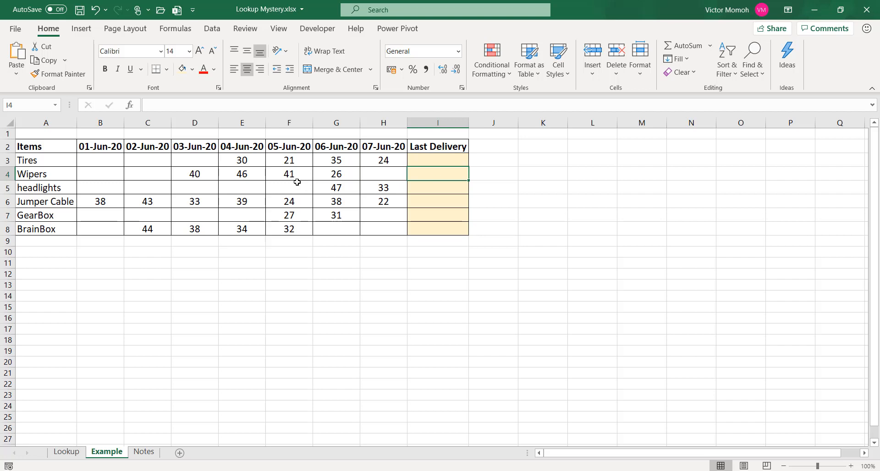
click(151, 453)
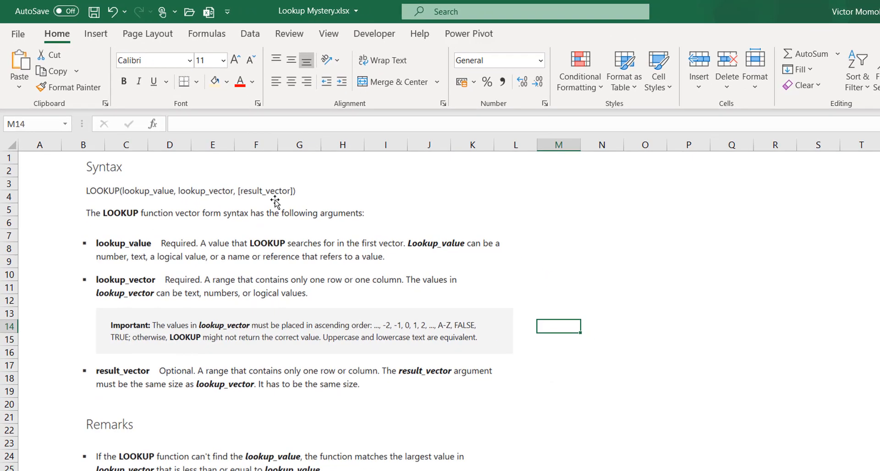
click(181, 320)
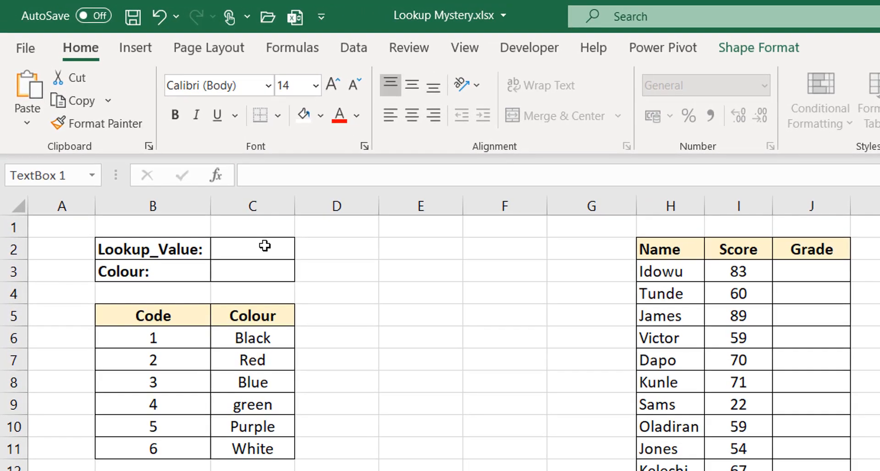
Enter 2 as the Lookup_Value in cell C2
click(265, 246)
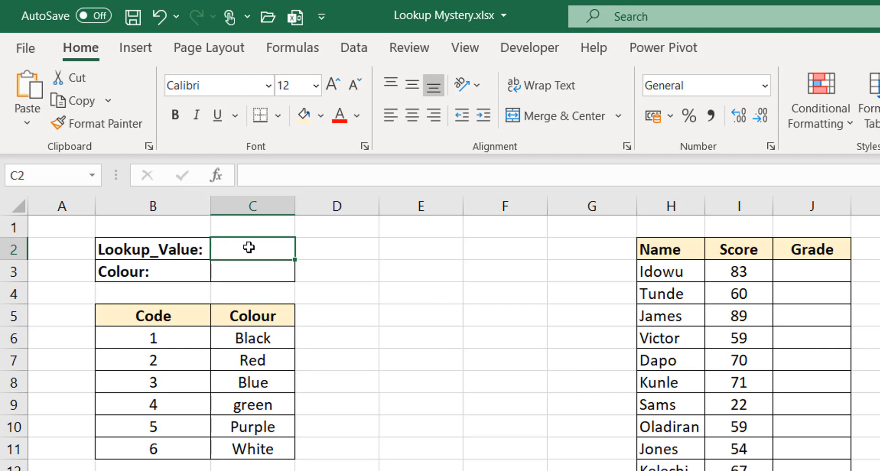
click(250, 272)
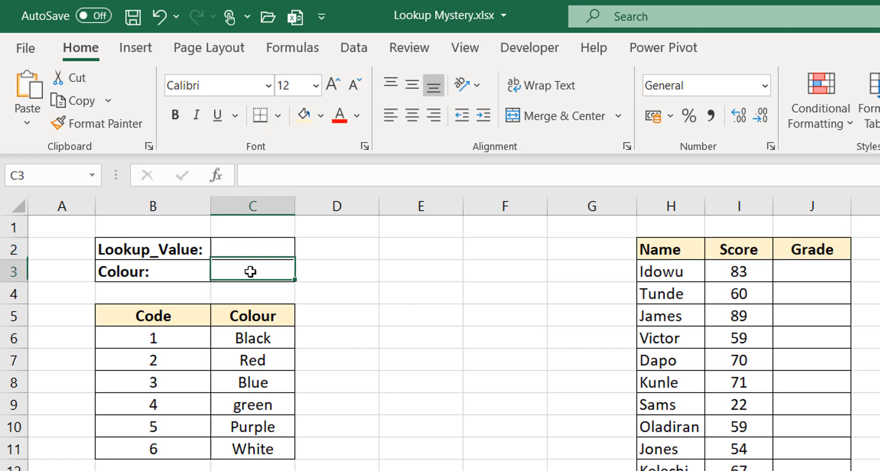
click(247, 248)
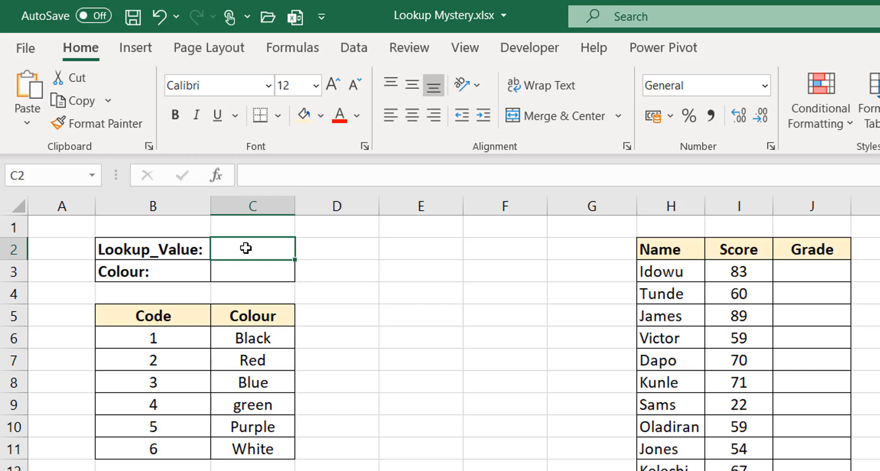
text(2)
key(Return)
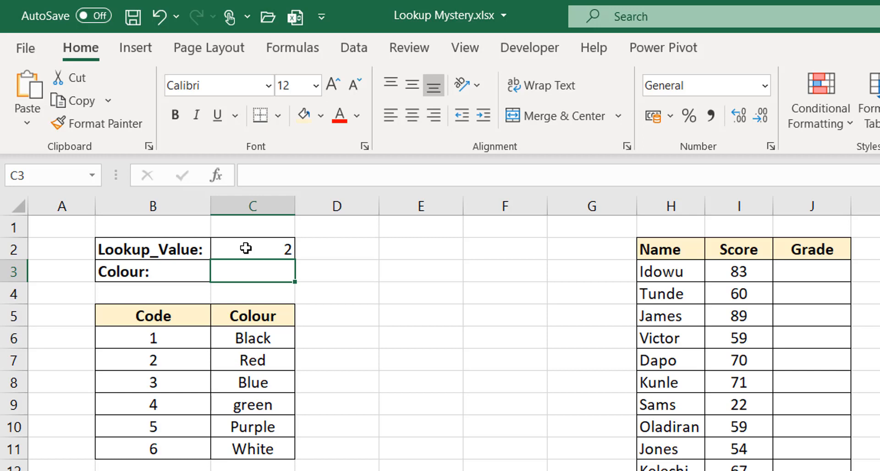
Enter =LOOKUP(C2,B6:B11,C6:C11) in cell C3 to return the colour matching the code
text(=loo)
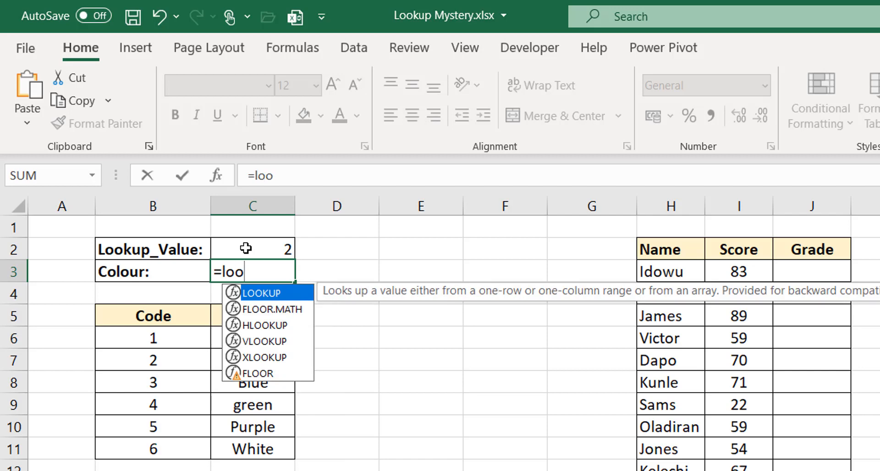
text(kup)
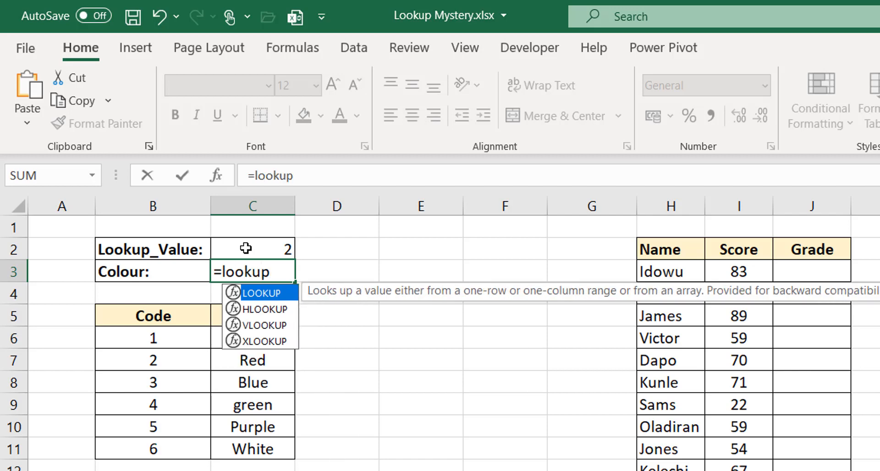
key(Tab)
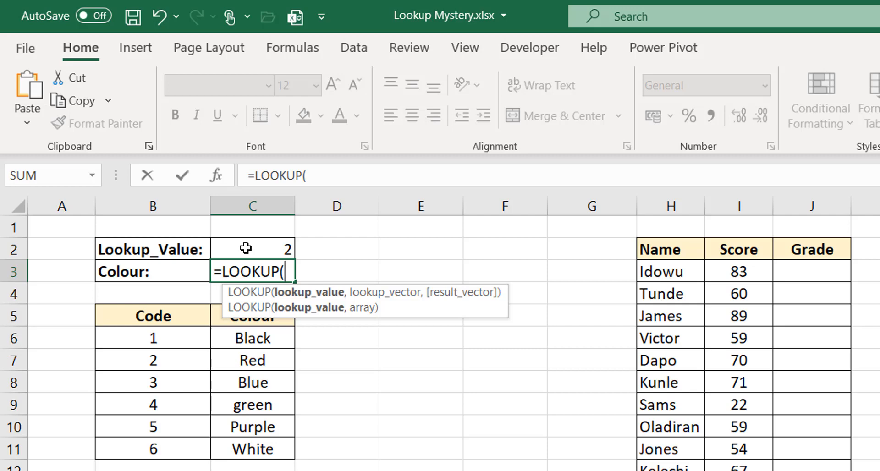
click(246, 248)
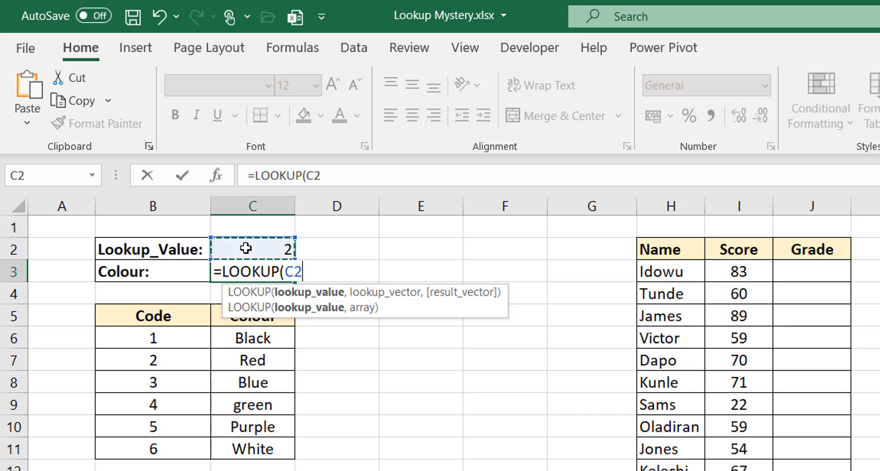
text(,)
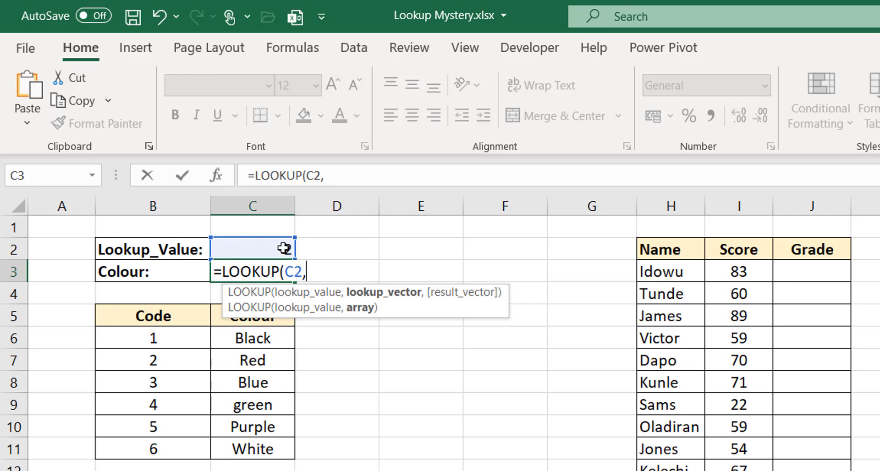
click(174, 335)
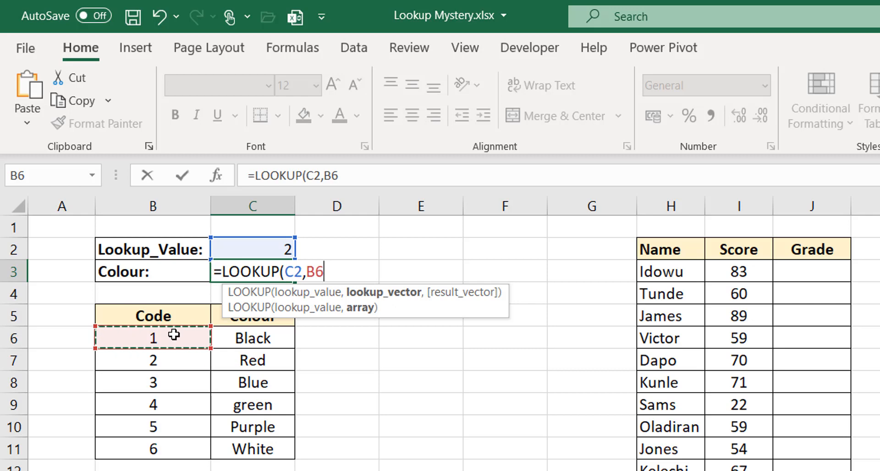
key(ctrl+shift+Down)
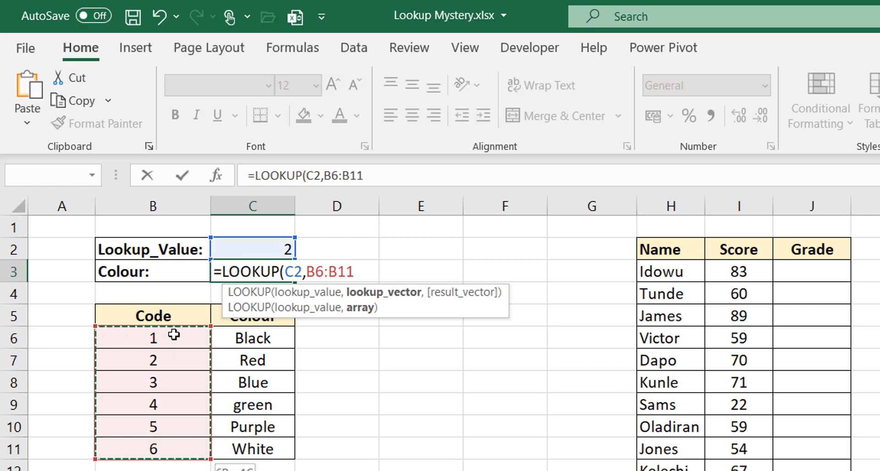
text(,)
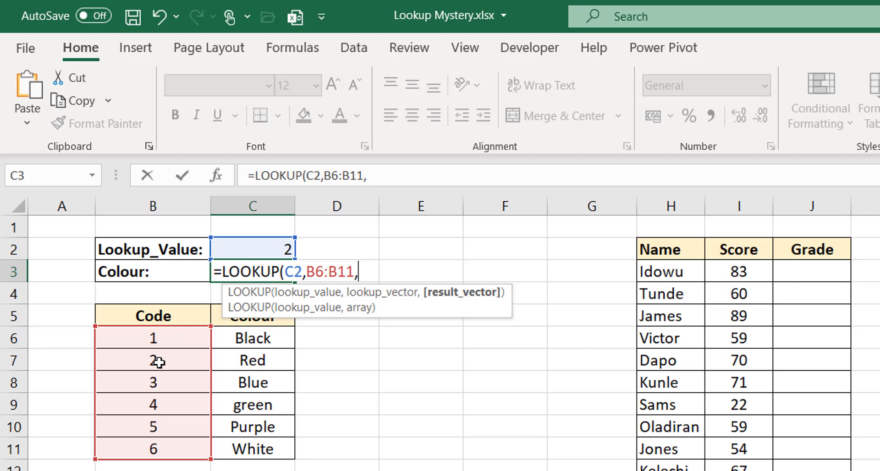
click(265, 340)
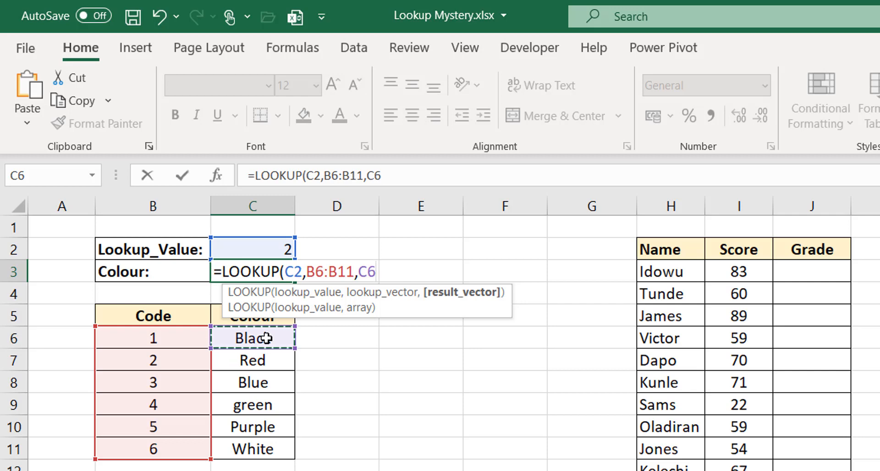
key(ctrl+shift+Down)
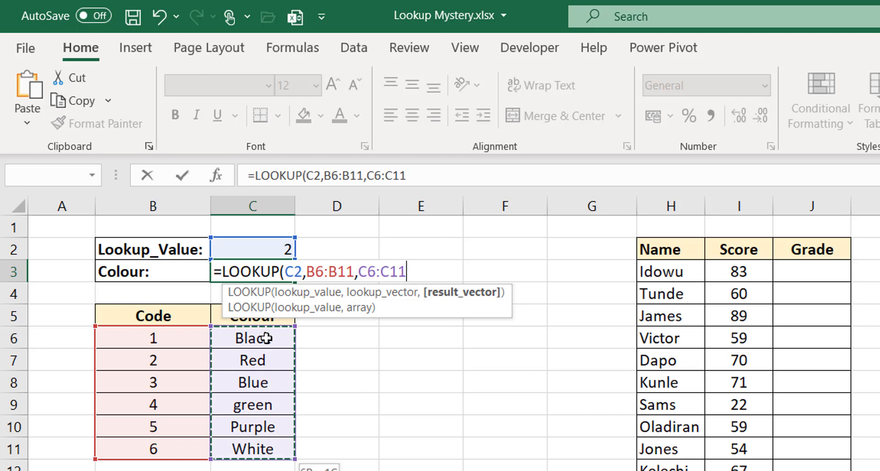
text())
key(ctrl+Return)
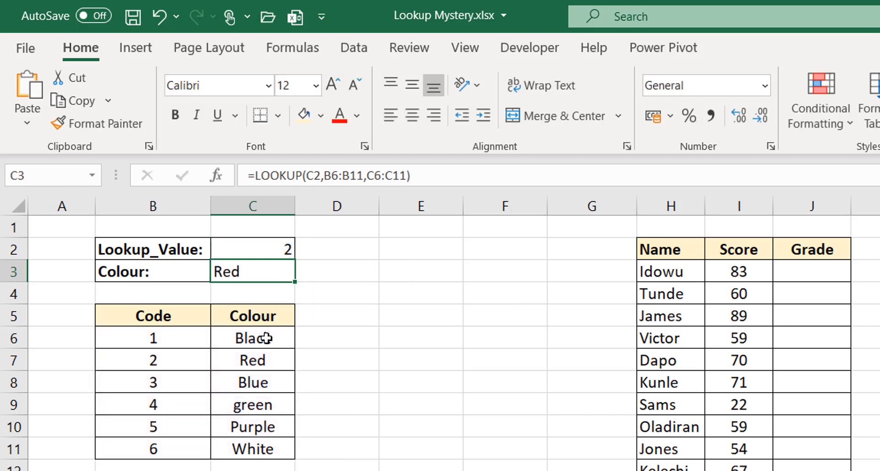
Change the Lookup_Value in C2 to 6 to test the colour formula
click(260, 247)
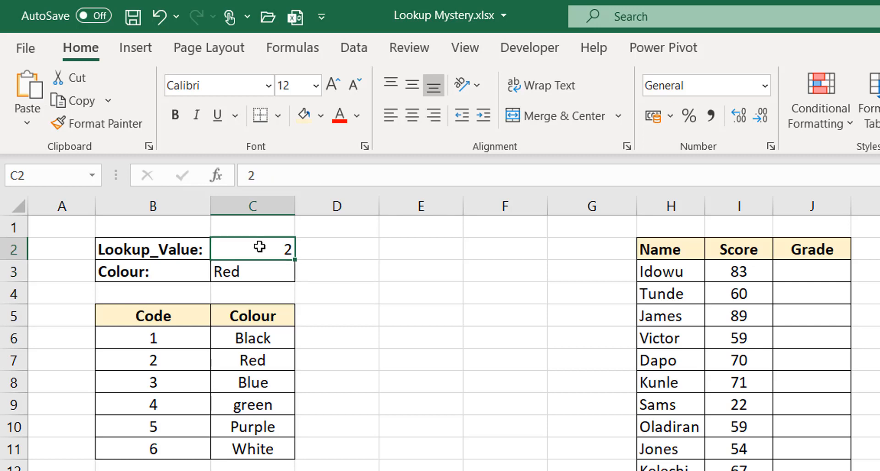
text(6)
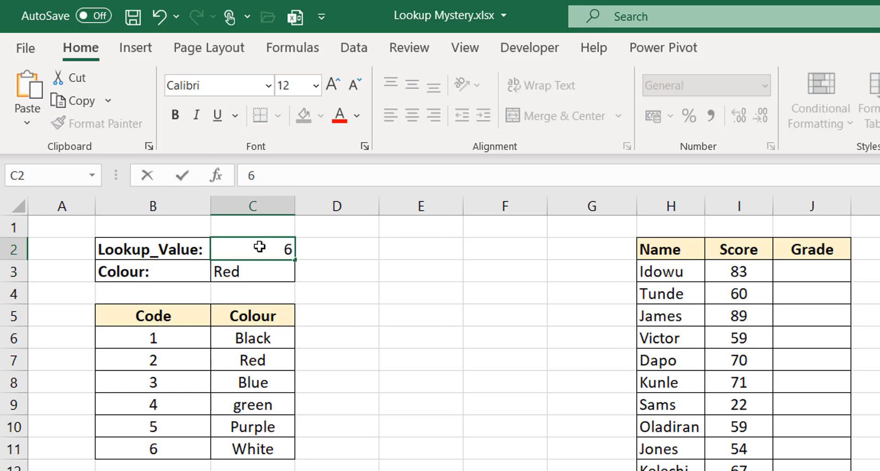
key(ctrl+Return)
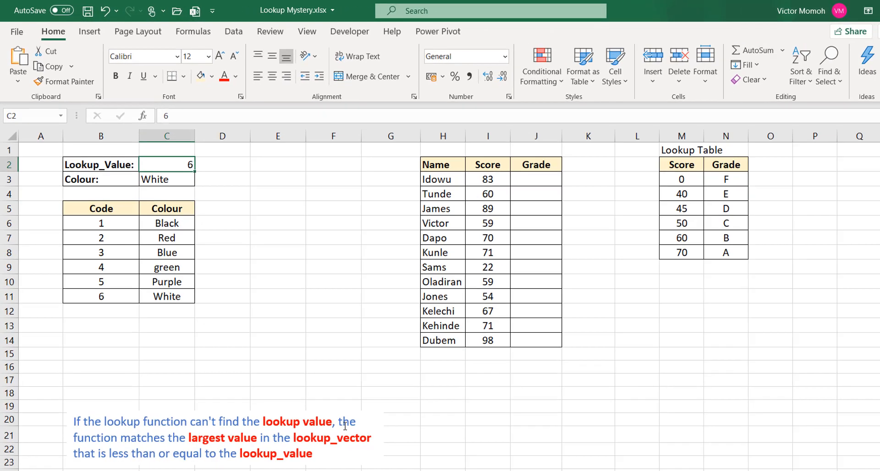
Test the colour formula with codes missing from the table by setting C2 to 9, 100 and finally 6.01
click(358, 422)
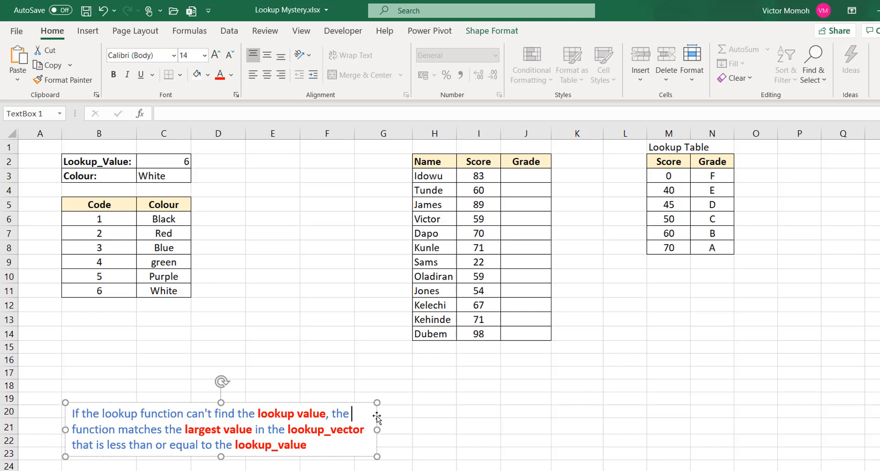
click(376, 418)
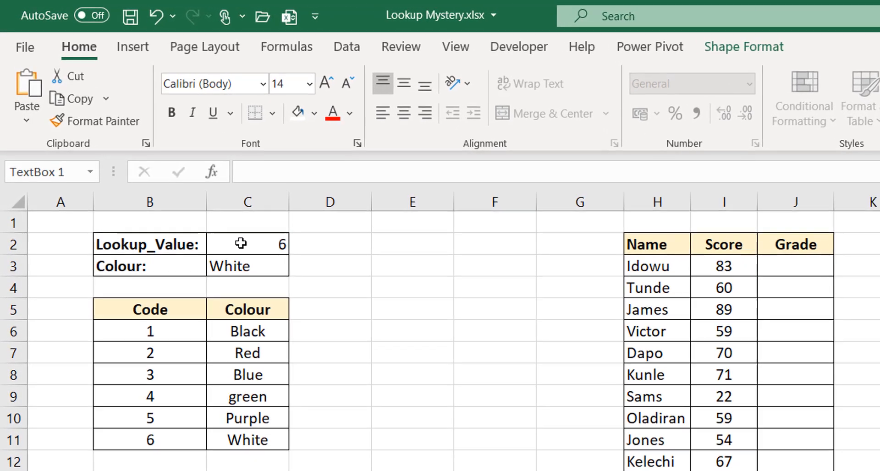
click(241, 243)
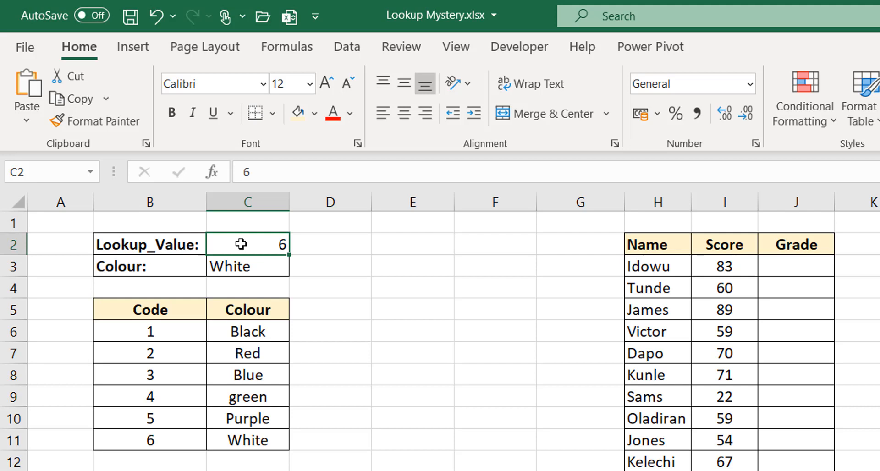
text(9)
key(Return)
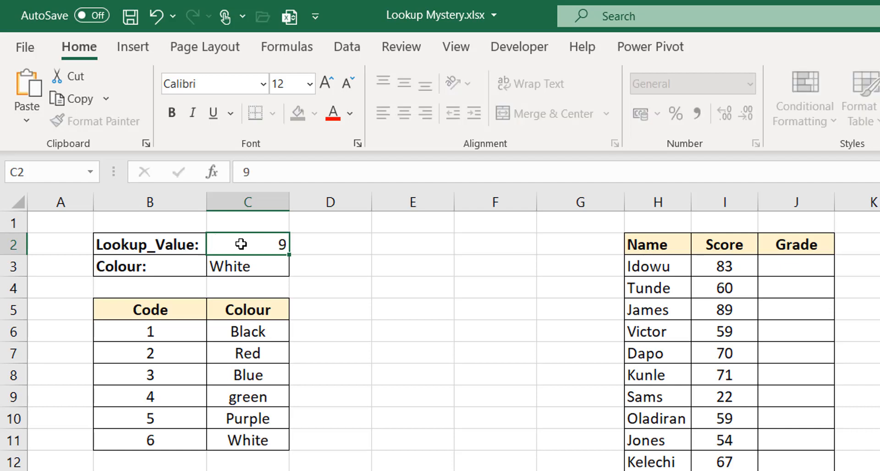
click(242, 244)
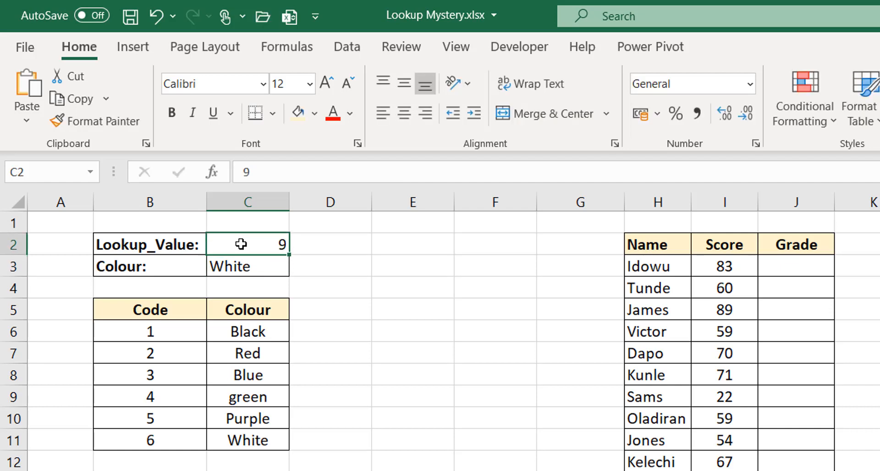
text(100)
key(ctrl+Return)
text(6.01)
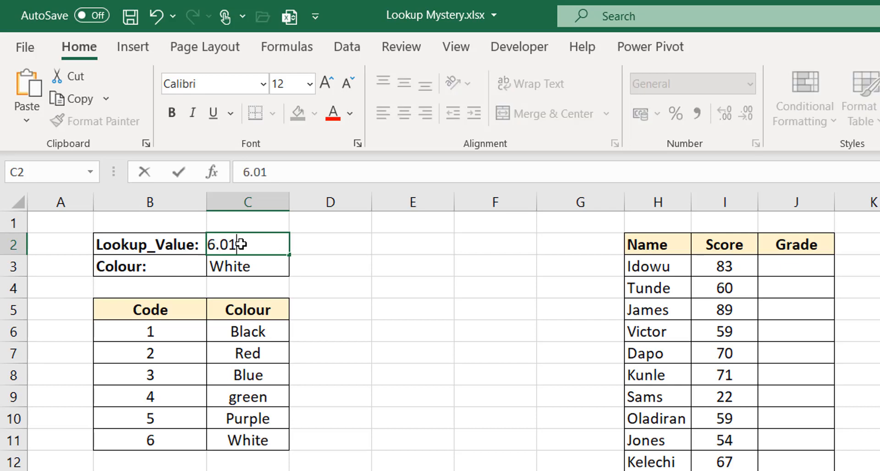
key(ctrl+Return)
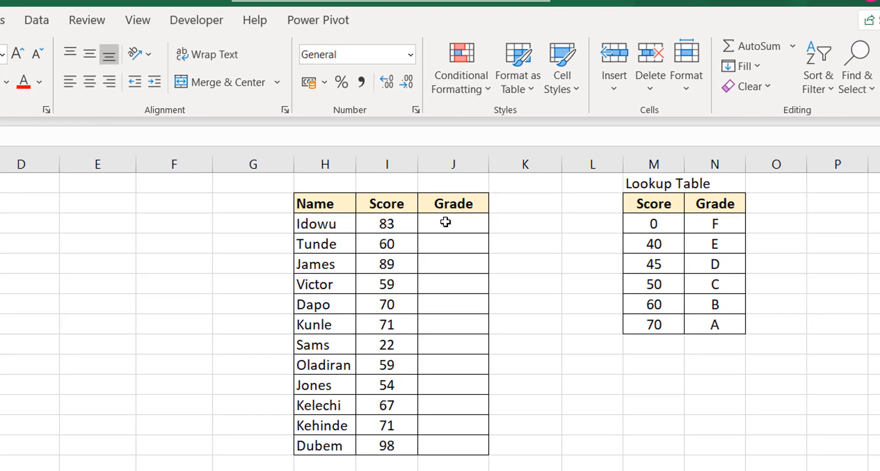
Enter =LOOKUP(I3,M3:M8,N3:N8) in cell J3 and fill it down the Grade column
click(445, 222)
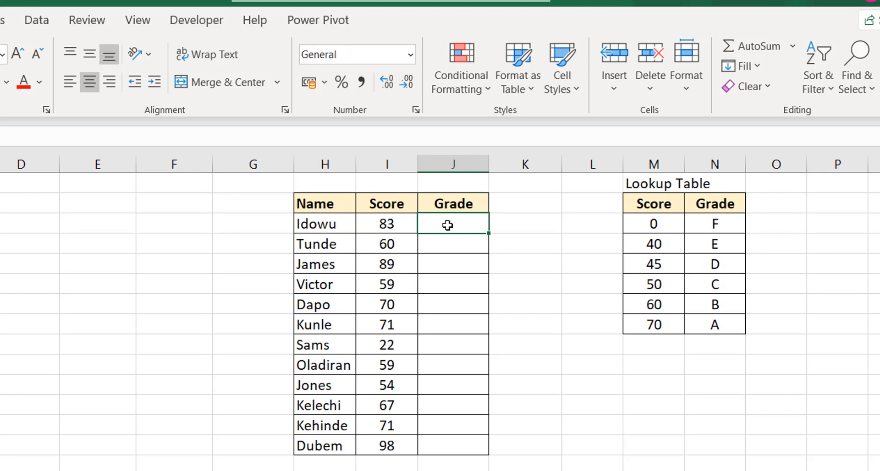
text(=look)
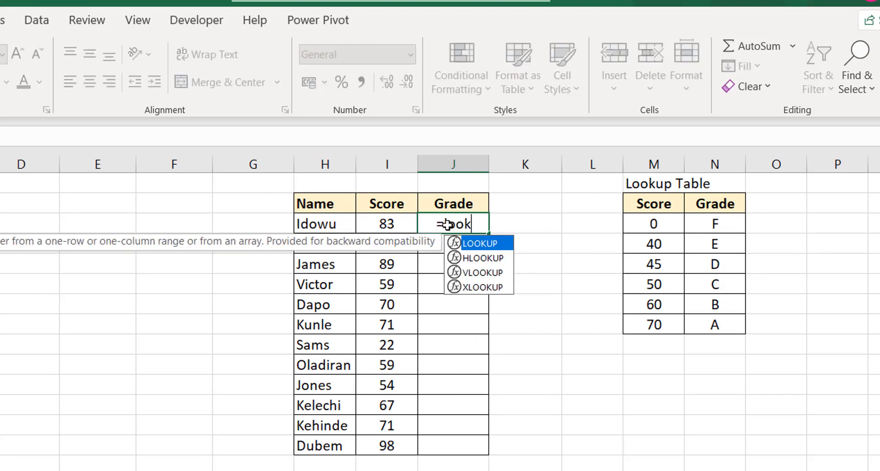
key(Tab)
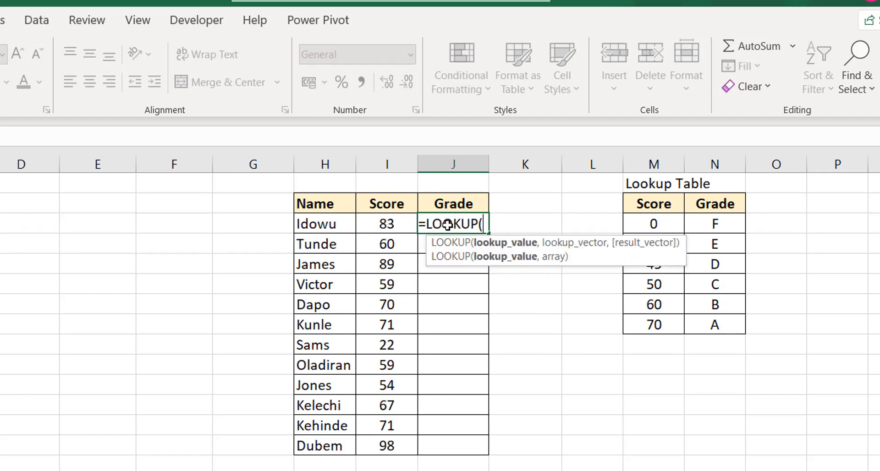
key(Left)
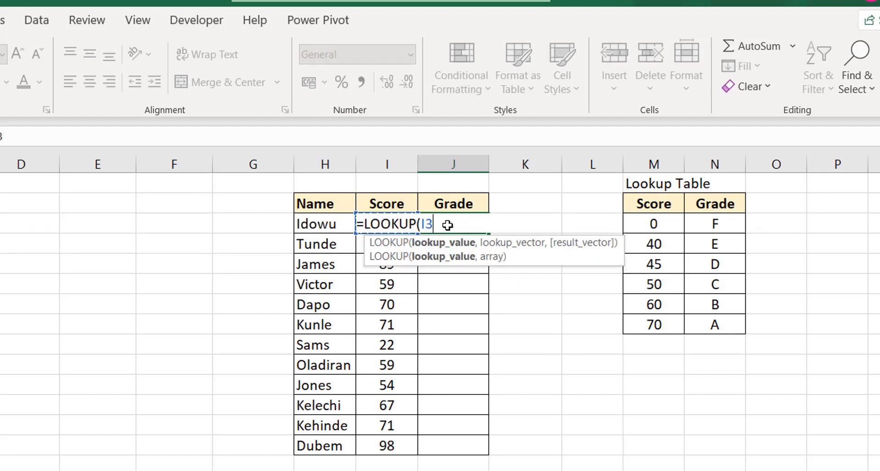
text(,)
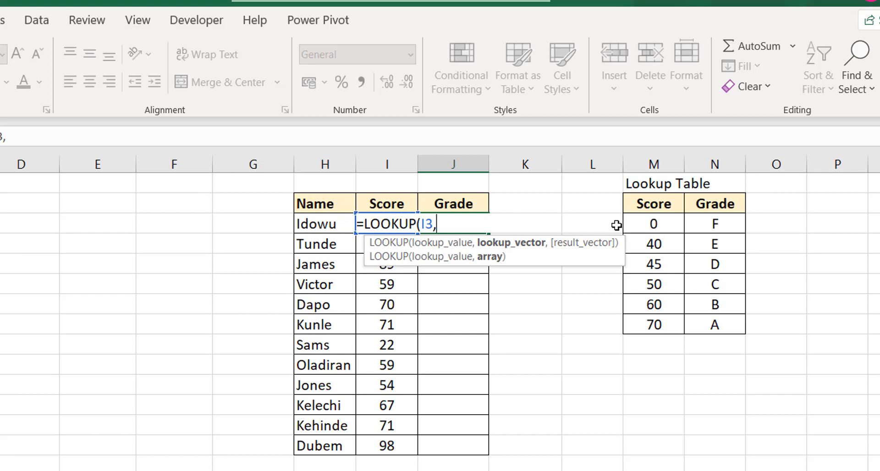
click(645, 222)
key(ctrl+shift+Down)
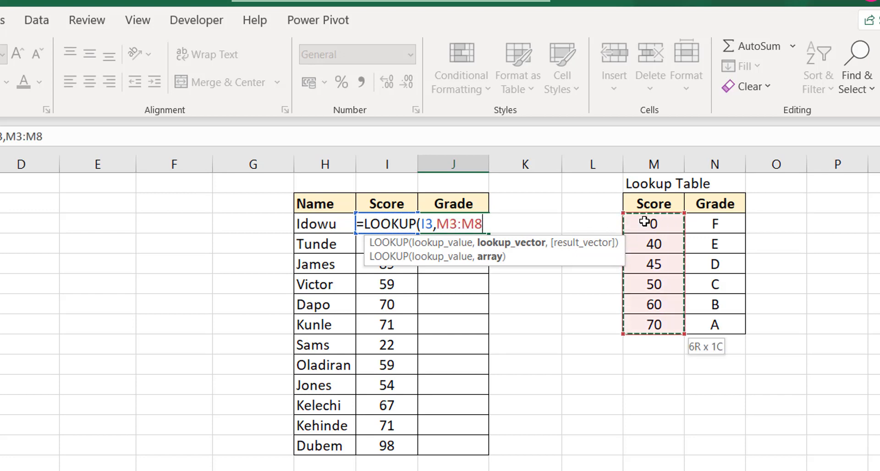
text(,)
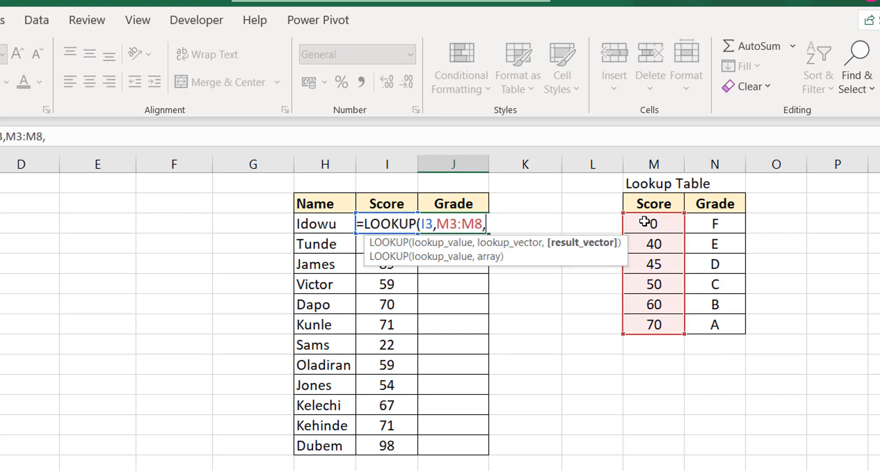
click(729, 220)
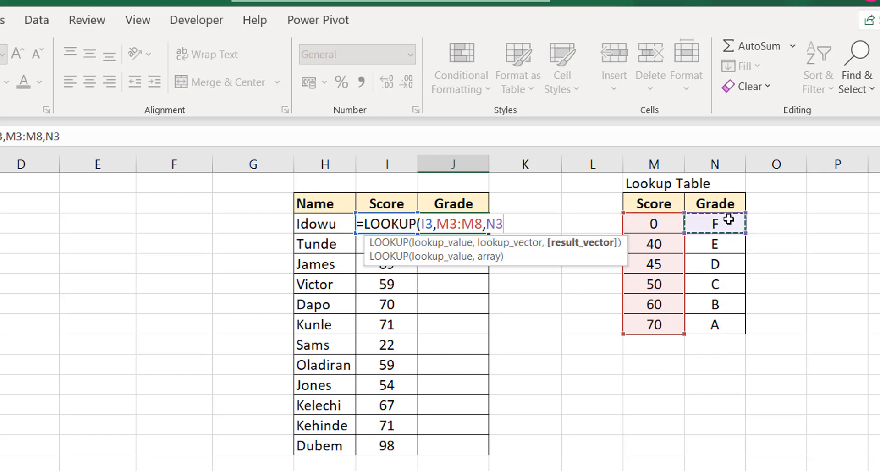
key(ctrl+shift+Down)
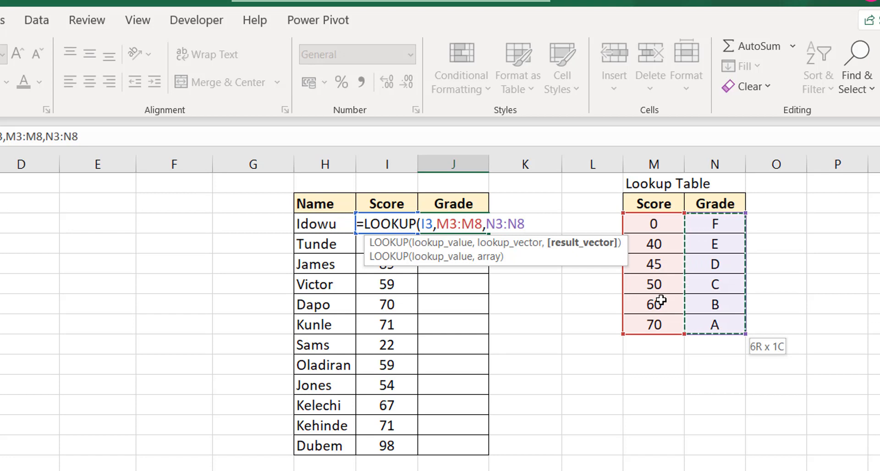
text())
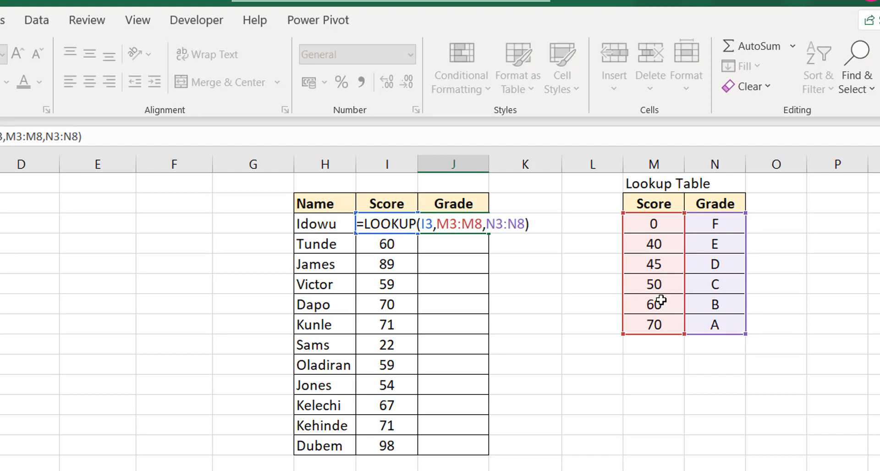
key(ctrl+Return)
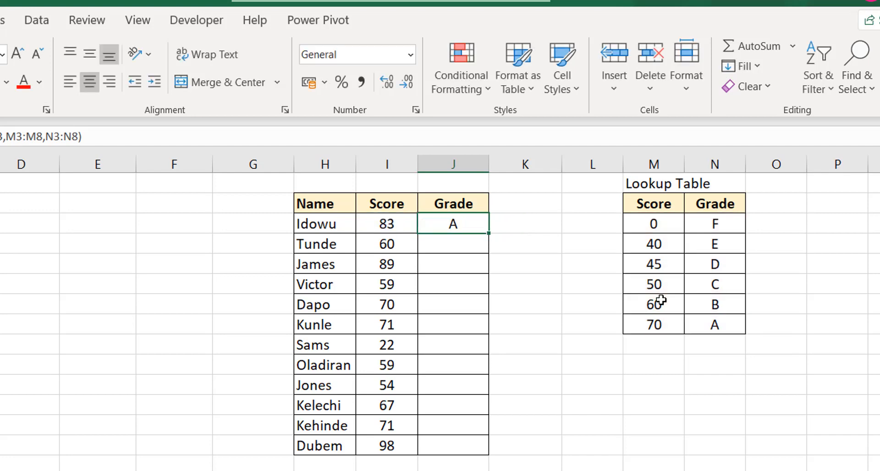
double_click(489, 233)
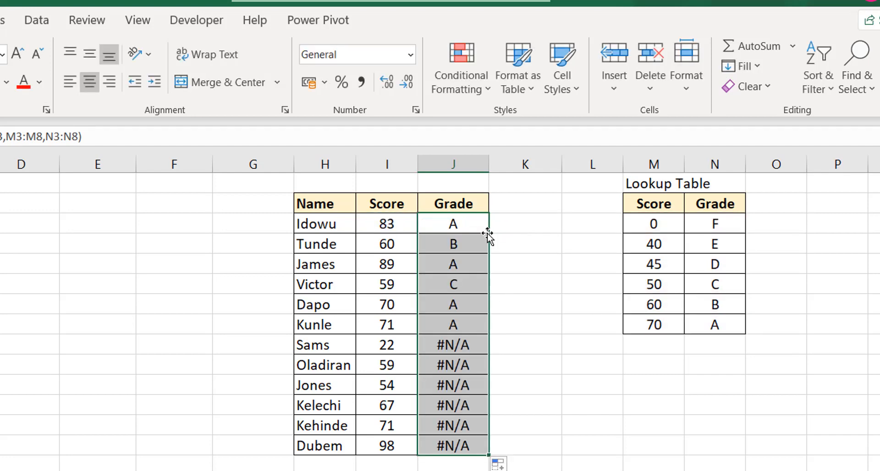
Make both lookup ranges in the J3 formula absolute, $M$3:$M$8 and $N$3:$N$8, and refill the Grade column
click(471, 224)
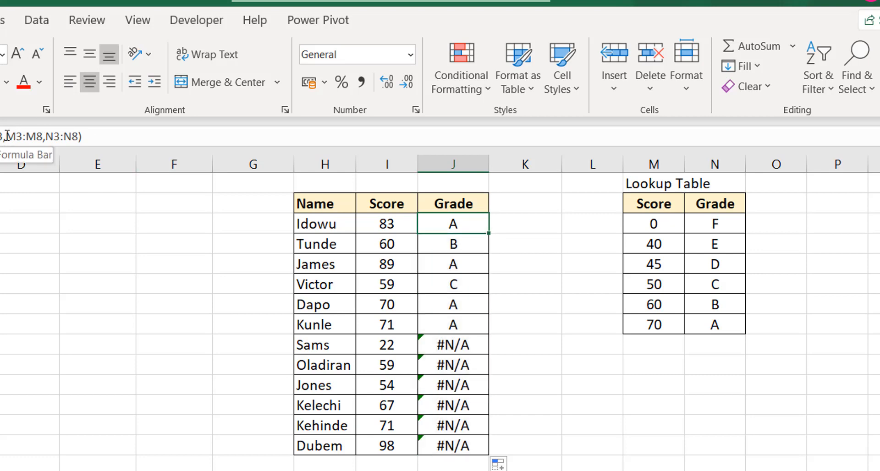
drag(6, 135, 40, 134)
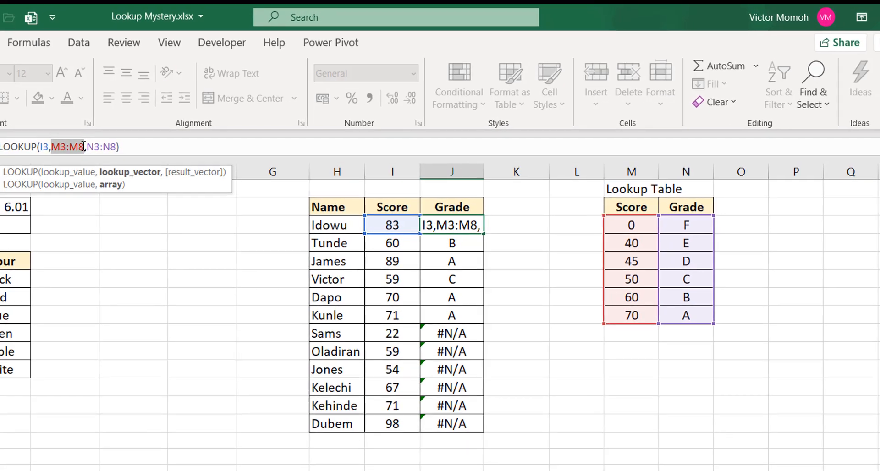
key(F4)
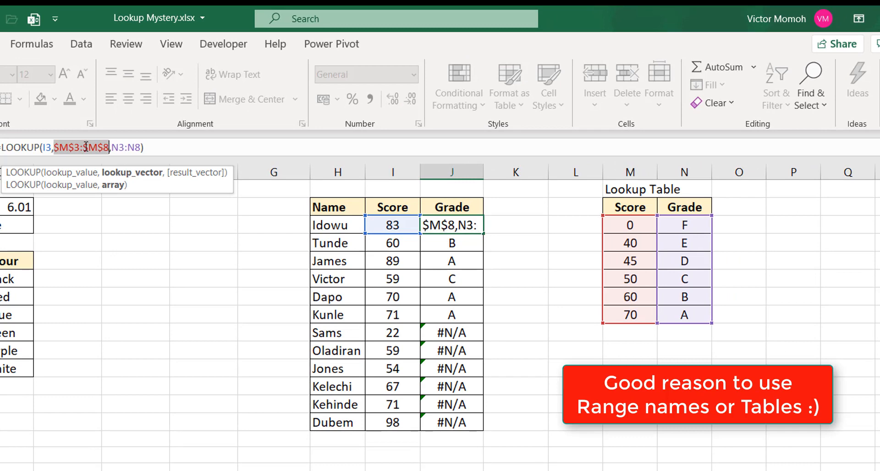
click(121, 147)
drag(121, 147, 141, 147)
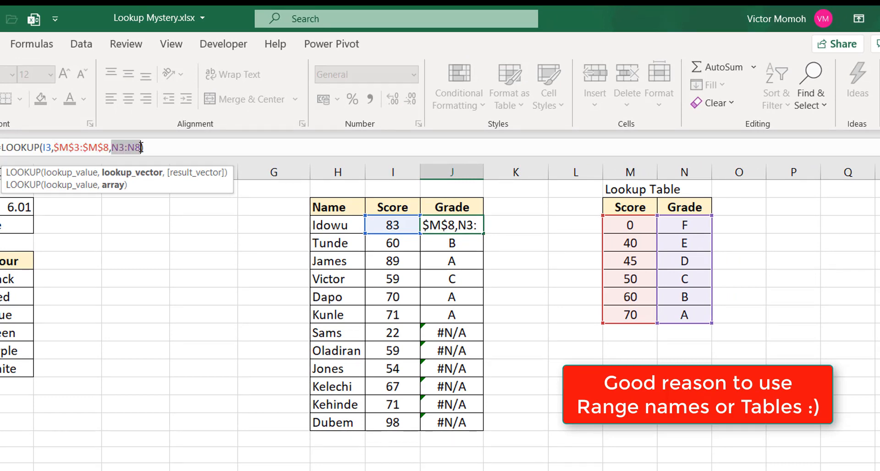
key(F4)
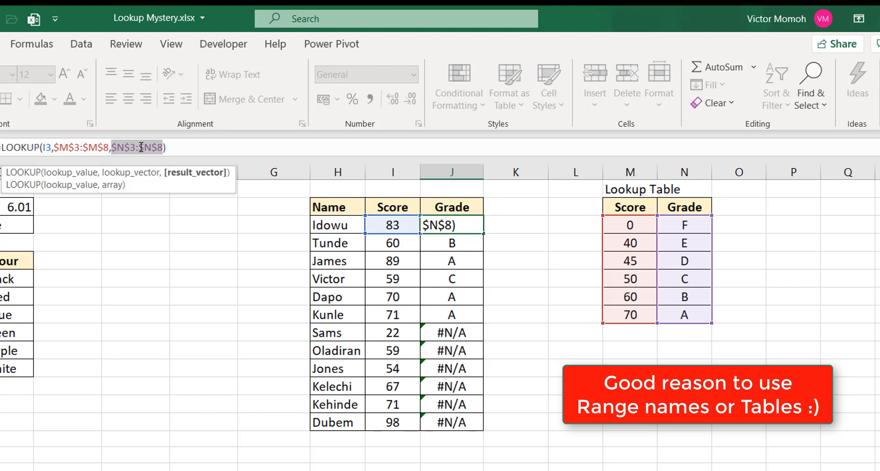
key(ctrl+Return)
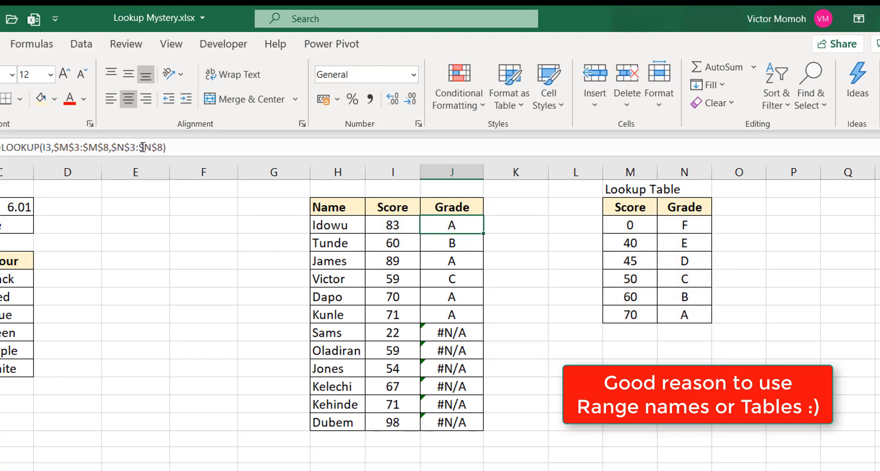
double_click(484, 233)
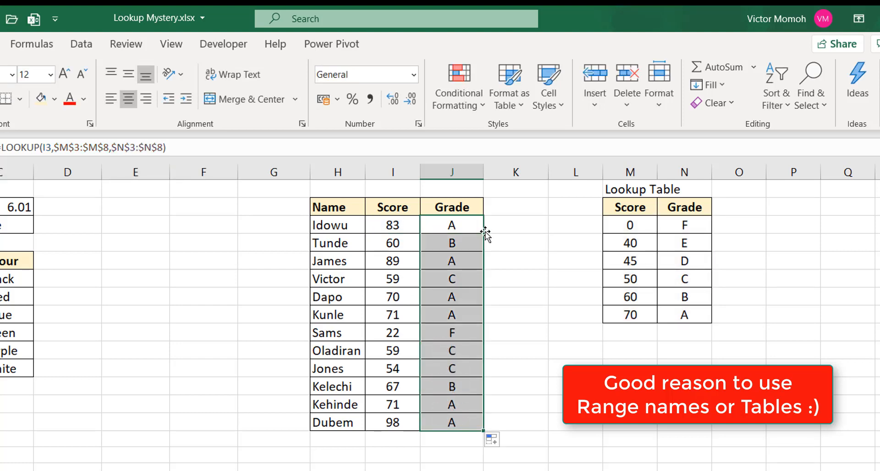
click(453, 236)
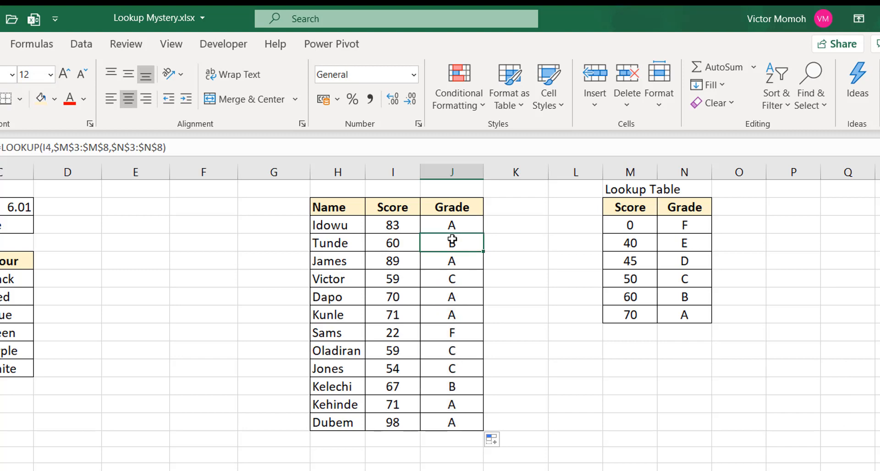
click(469, 229)
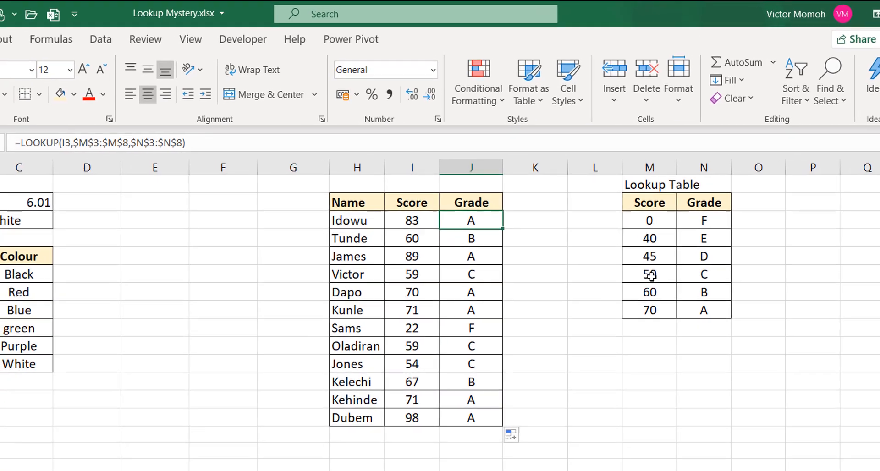
Enter =1/0 in place of the score 50 in cell M6 to test LOOKUP with an error value
click(631, 279)
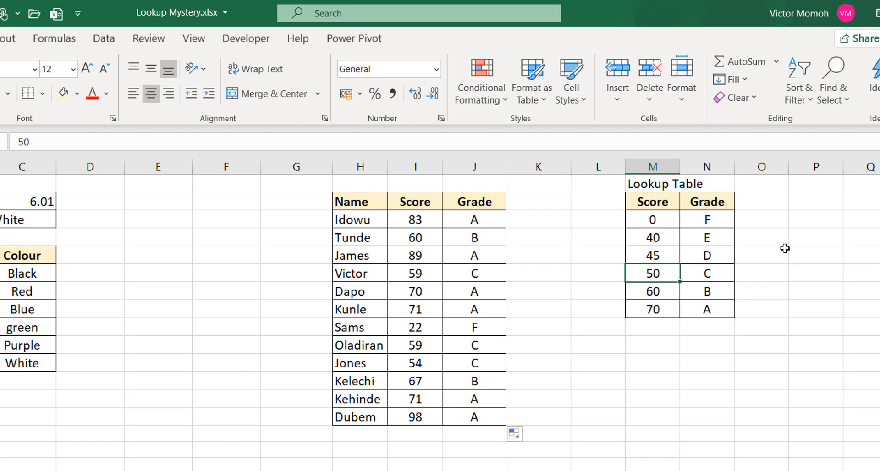
text(=1/0)
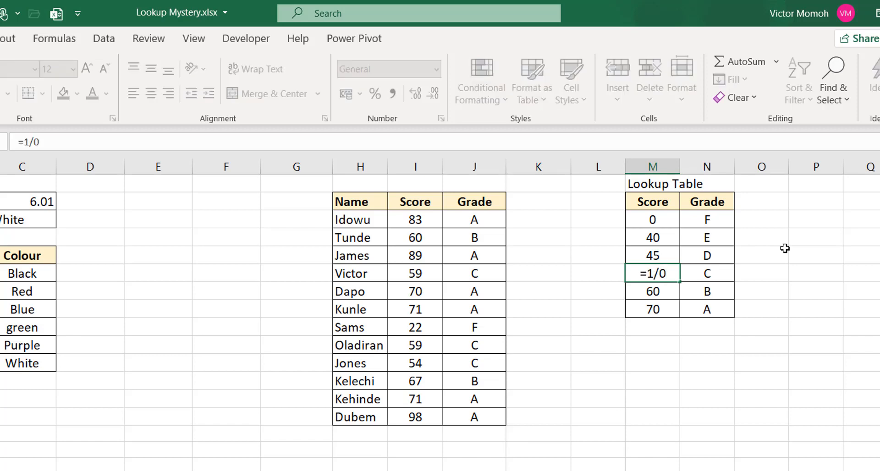
key(Return)
key(Up)
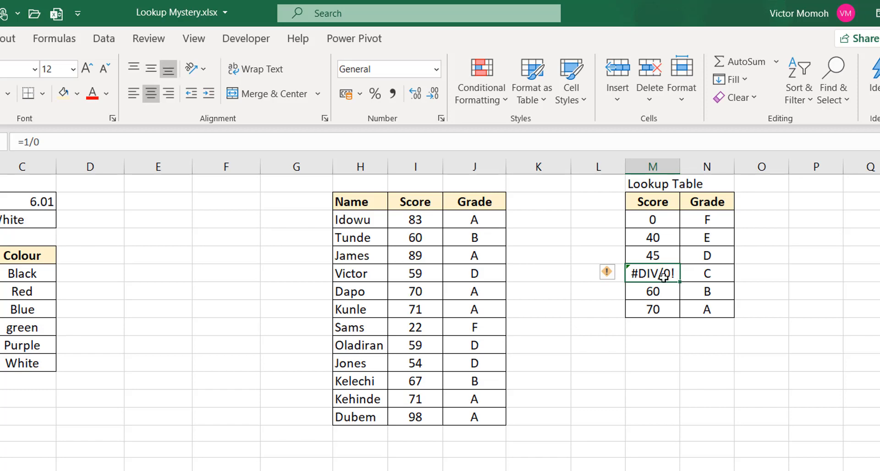
Compare the grades for scores 59 and 54 with the error row and the 45 row of the lookup table
click(417, 273)
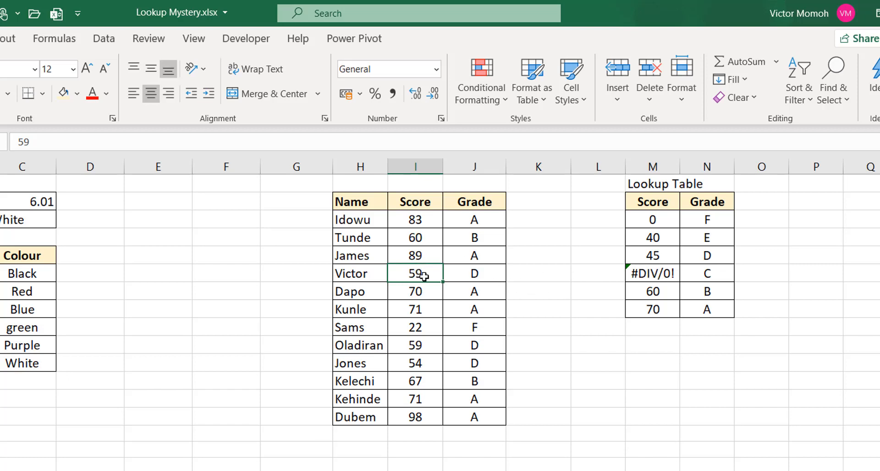
double_click(633, 271)
mouse_move(634, 273)
mouse_down()
mouse_move(722, 272)
mouse_move(651, 274)
mouse_up()
click(721, 273)
key(Escape)
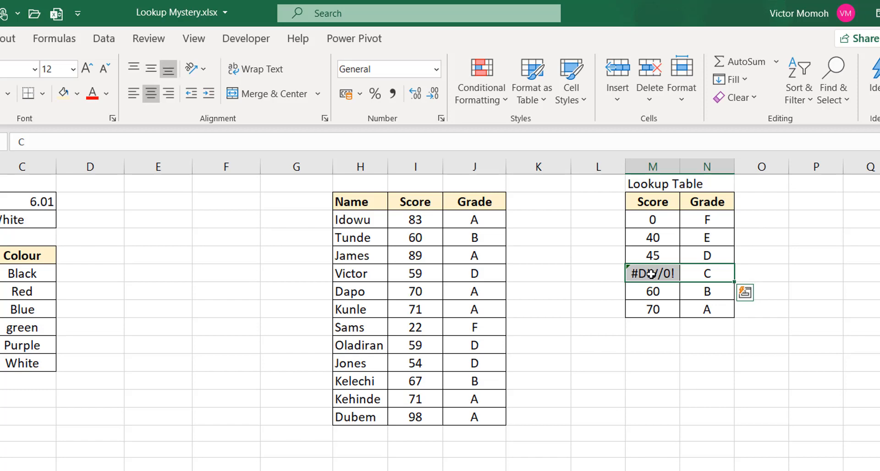
drag(638, 252, 725, 254)
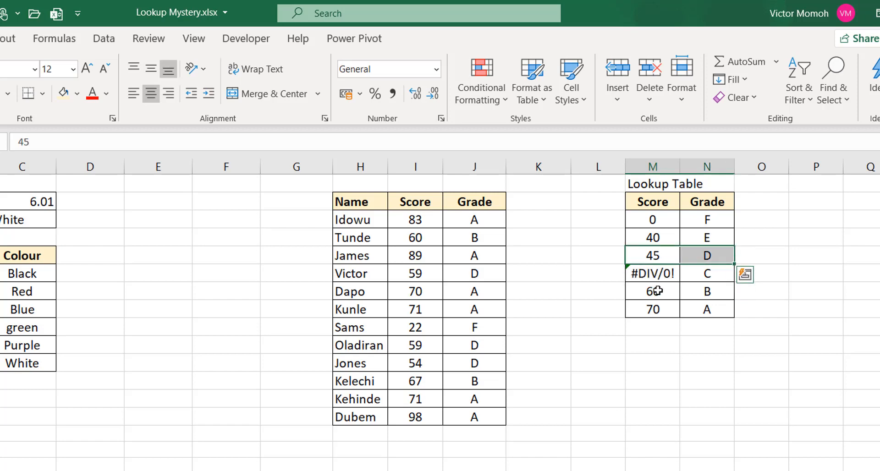
key(ctrl+q)
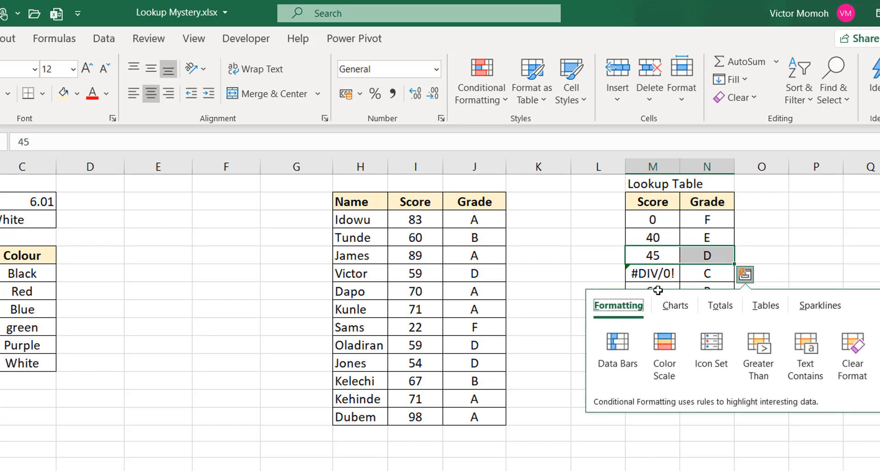
key(Escape)
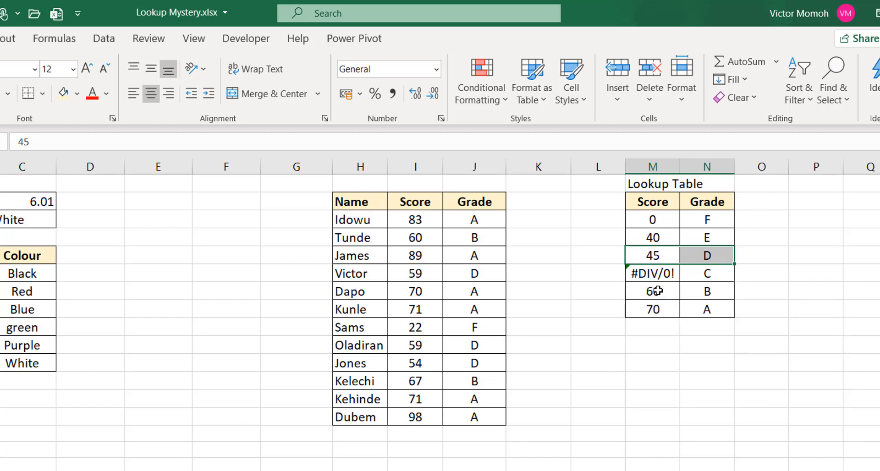
click(466, 285)
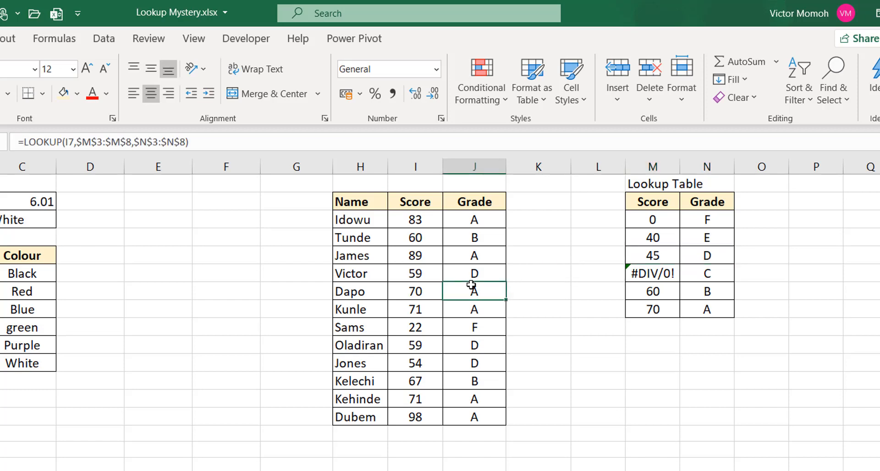
click(421, 358)
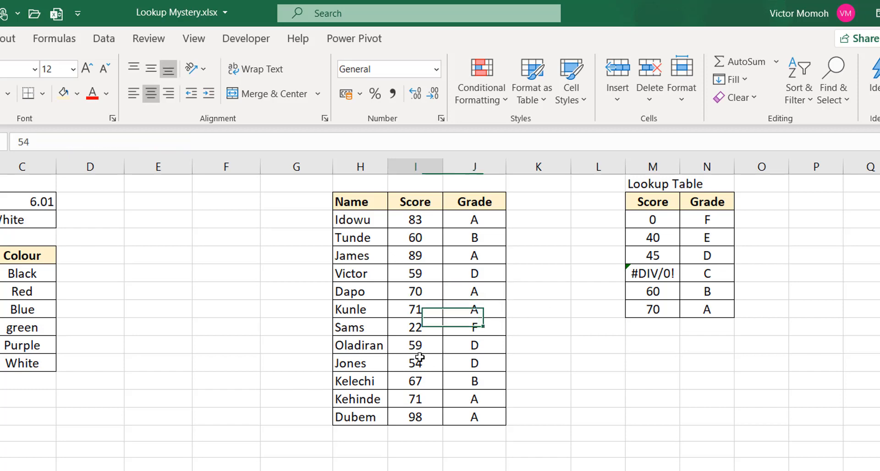
click(472, 364)
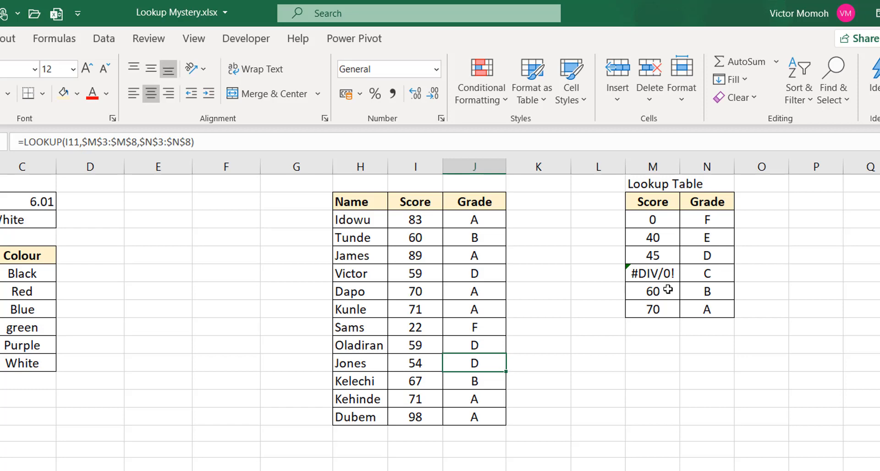
Set the score in cell M6 of the lookup table back to 50
click(675, 274)
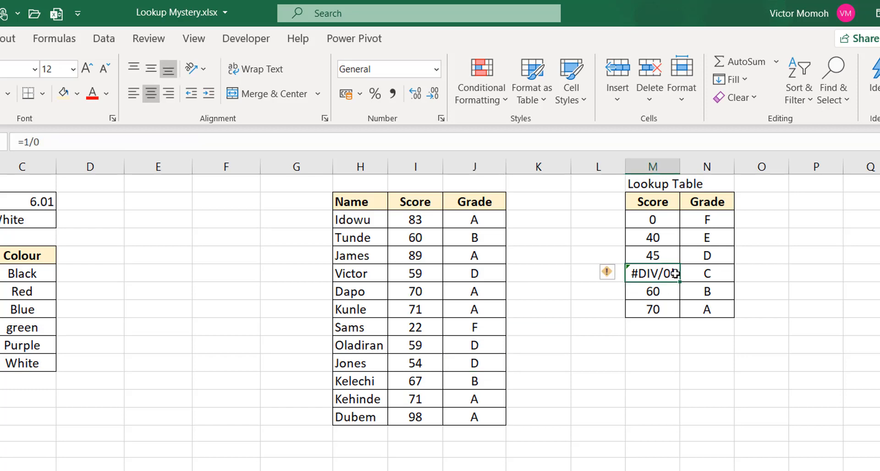
text(50)
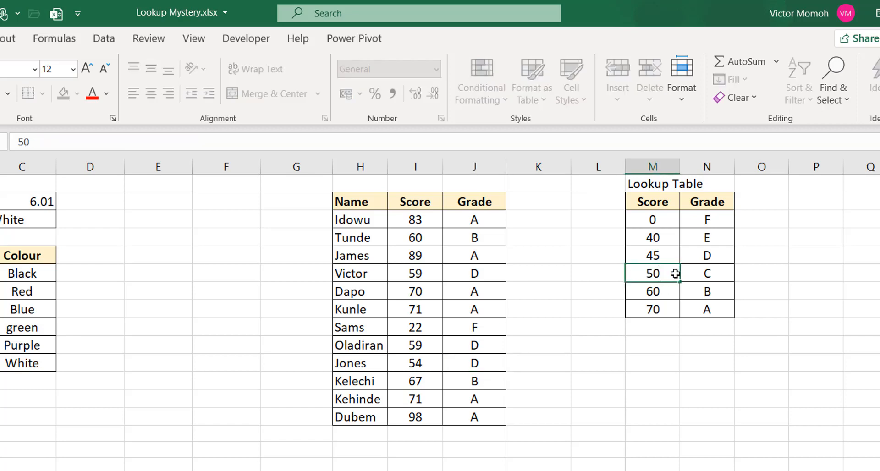
key(Return)
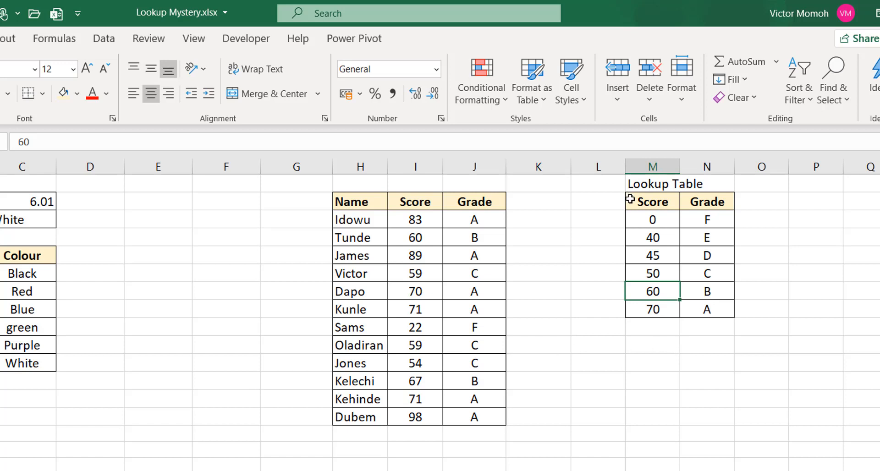
click(649, 304)
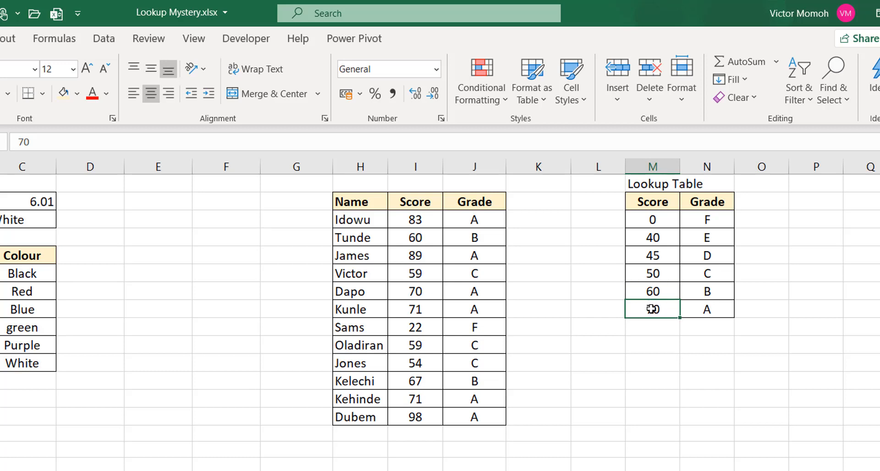
drag(613, 213, 598, 309)
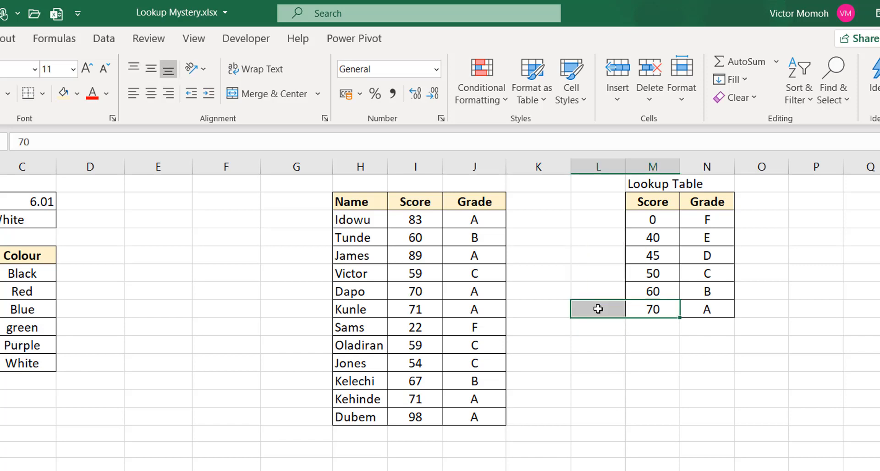
drag(629, 346, 811, 345)
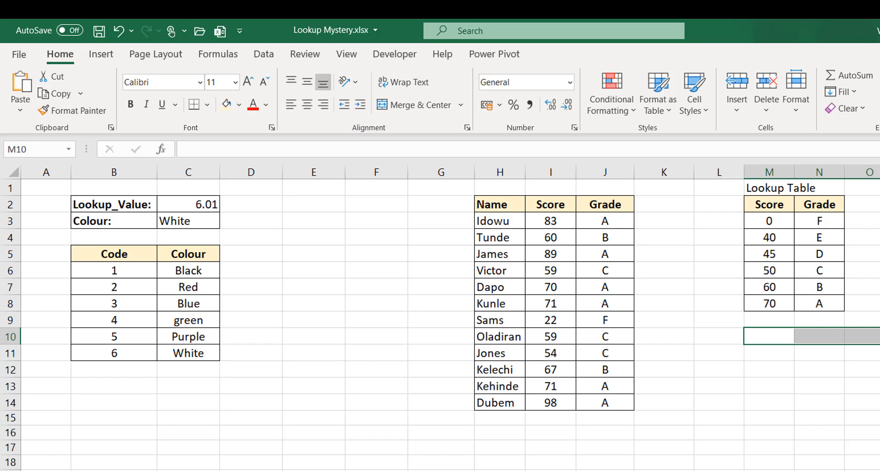
Open the worksheet listing item quantities by date from 01-Jun-20 to 07-Jun-20 with the empty Last Delivery column
click(878, 304)
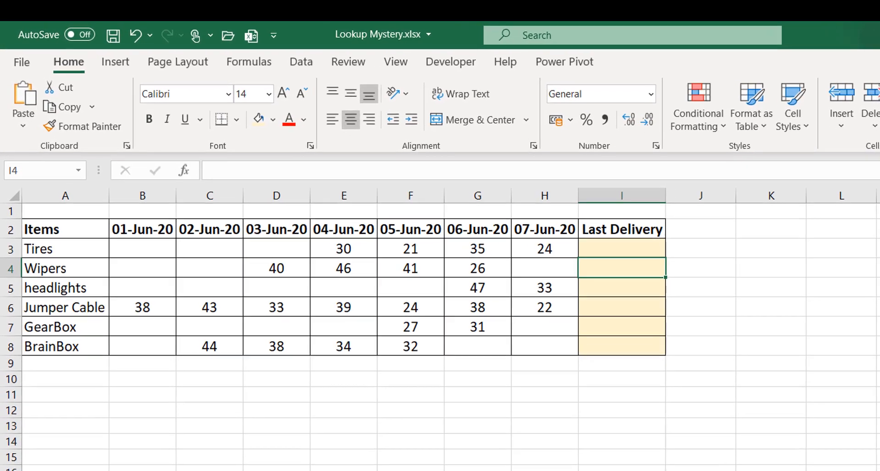
key(alt+Tab)
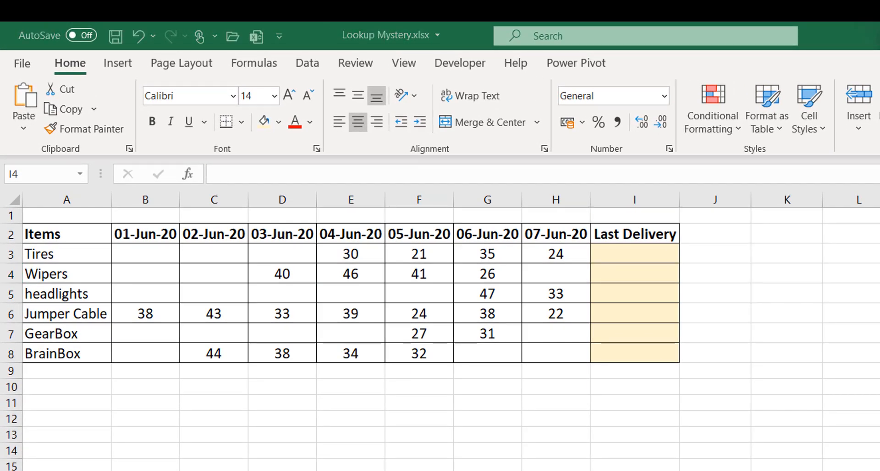
key(alt+Tab)
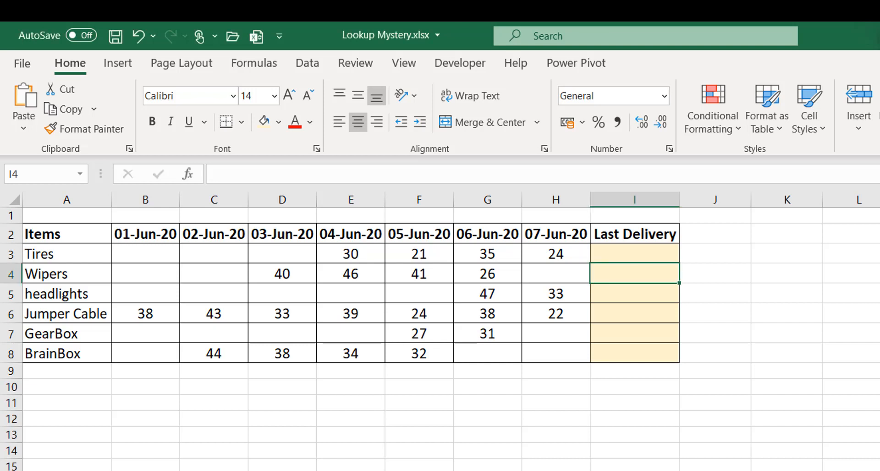